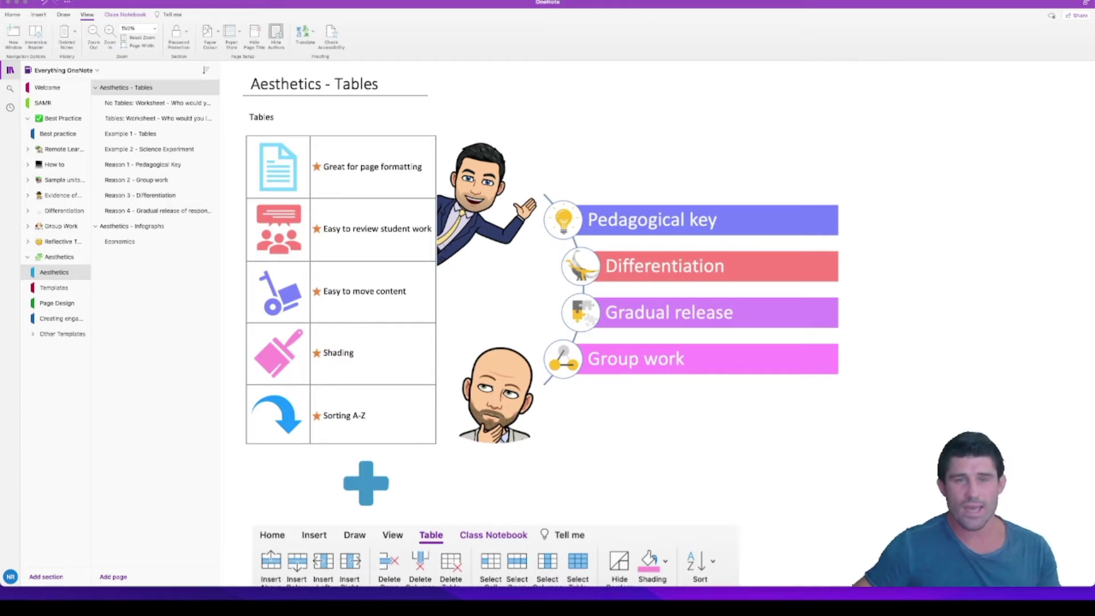
left_click(194, 103)
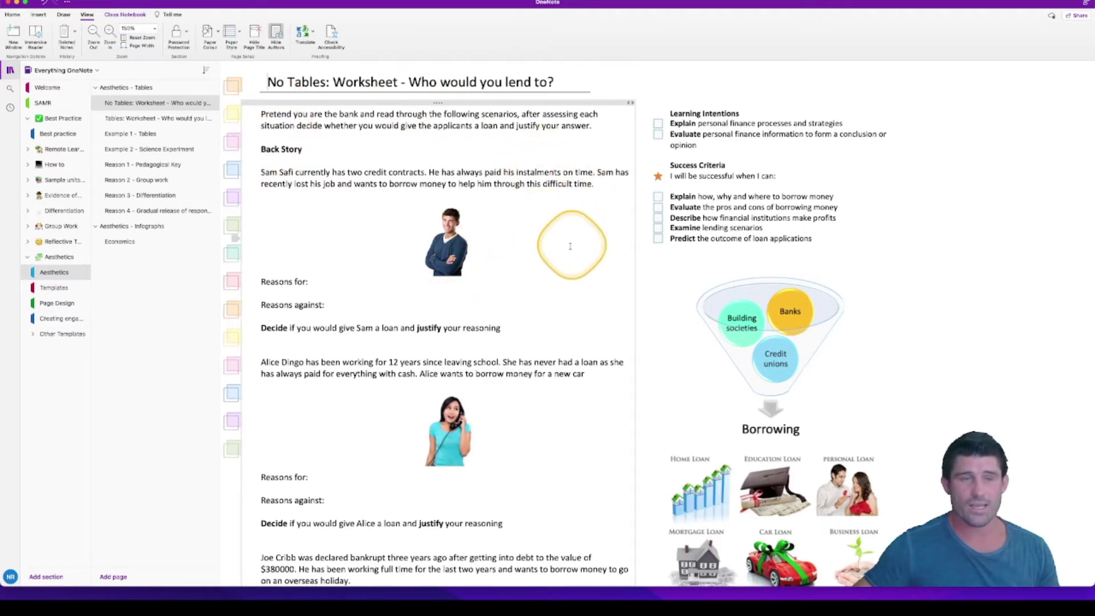
scroll(551, 308, "down", 3)
scroll(552, 305, "down", 12)
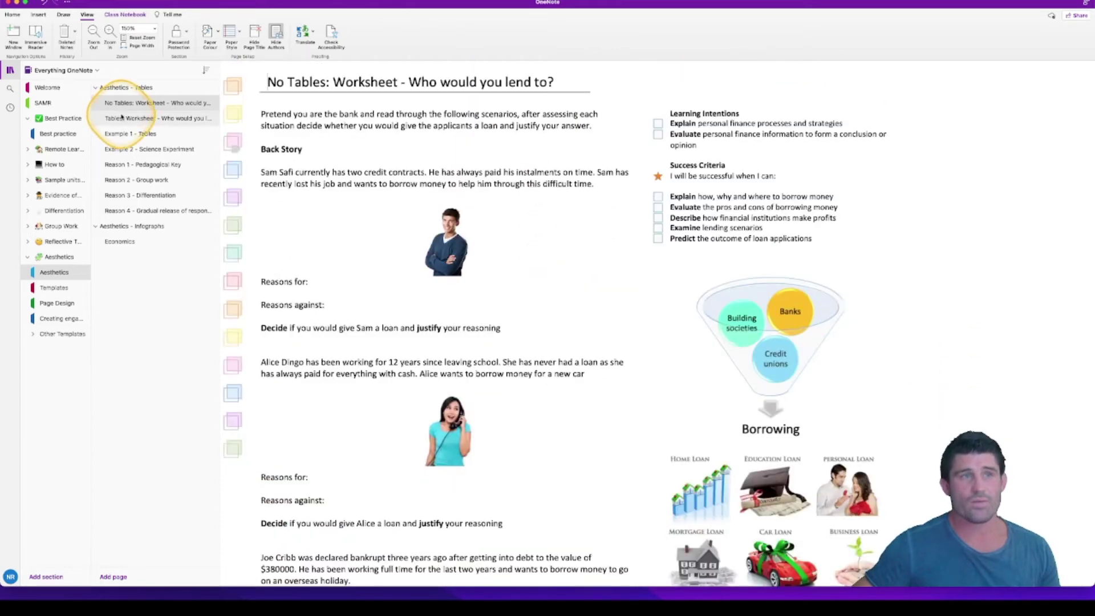
- Open the 'Tables: Worksheet - Who would you lend to?' page, show Table tools, and scroll to its Green/Orange/Red rubric
left_click(137, 118)
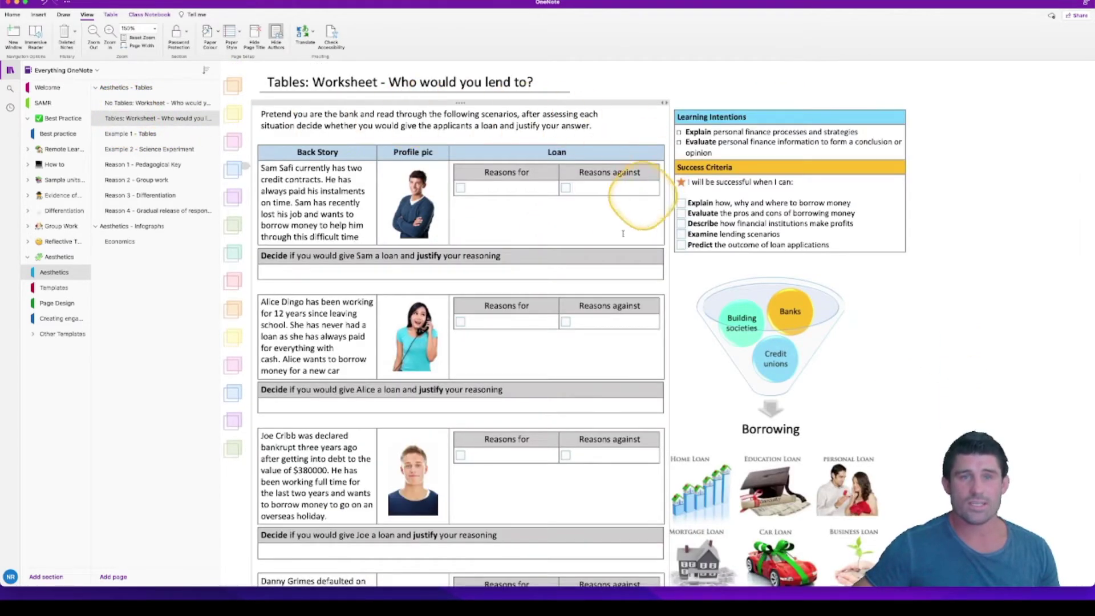
scroll(526, 317, "down", 12)
scroll(570, 293, "up", 12)
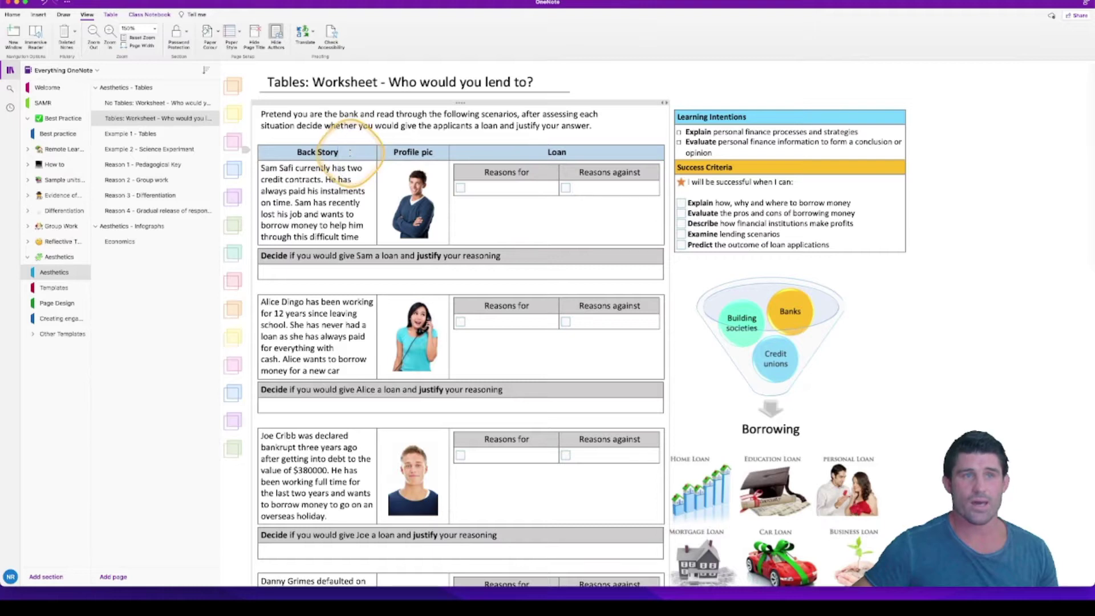
left_click(111, 15)
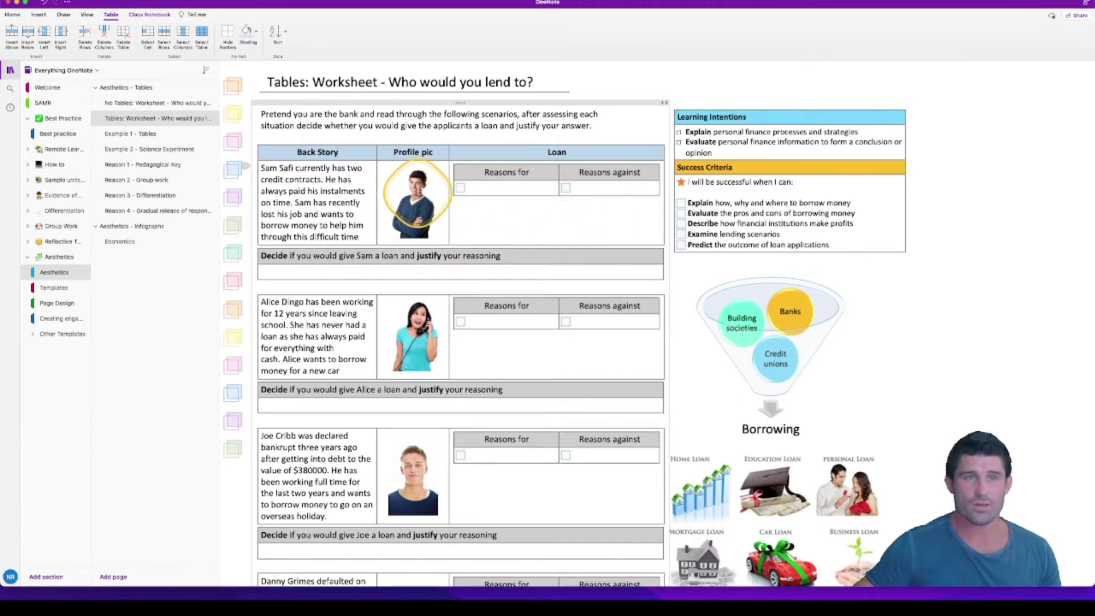
scroll(494, 293, "down", 5)
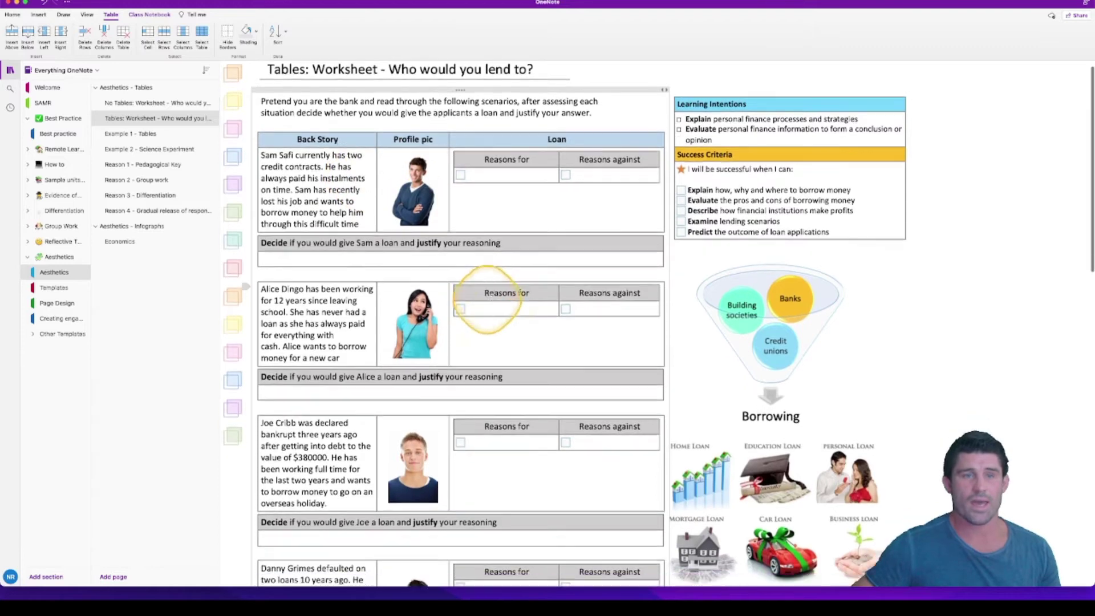
scroll(494, 292, "down", 12)
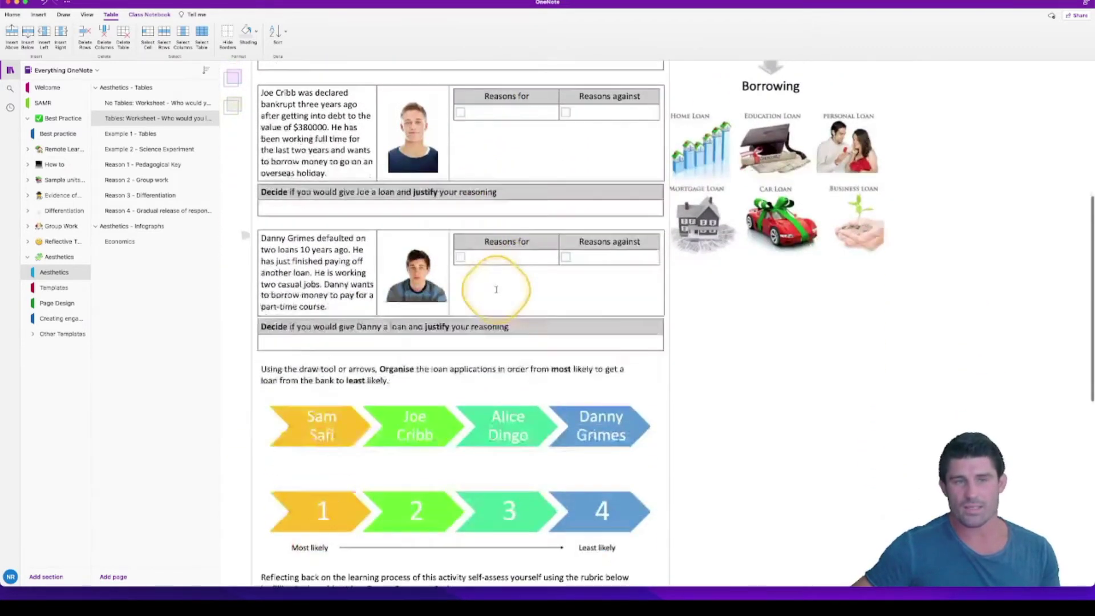
scroll(496, 289, "down", 7)
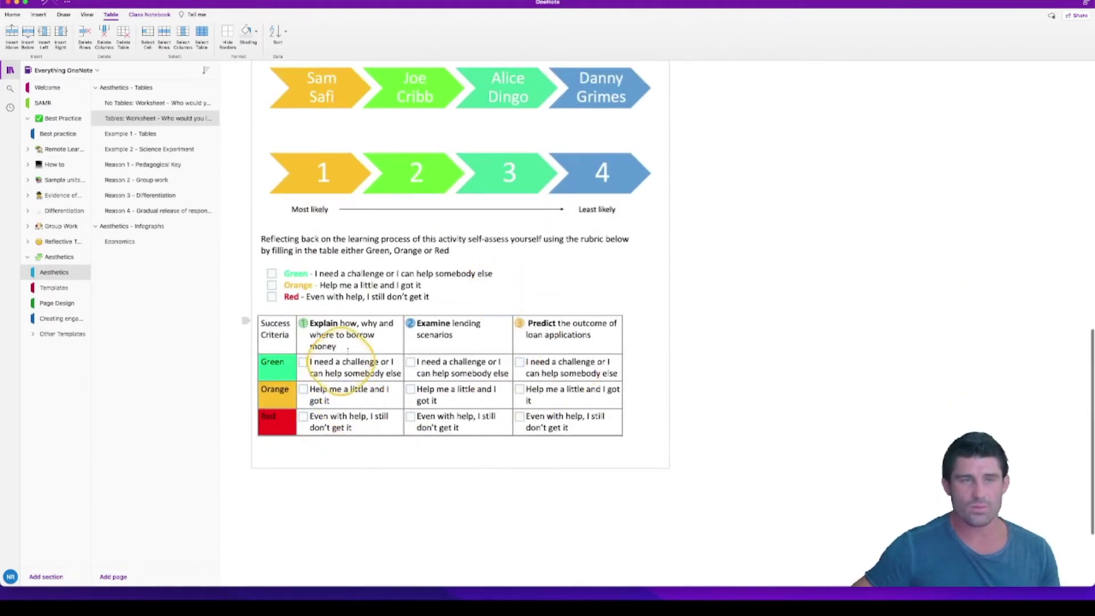
- Open the 'Example 2 - Science Experiment' page and scroll down through its worksheet tables
left_click(150, 149)
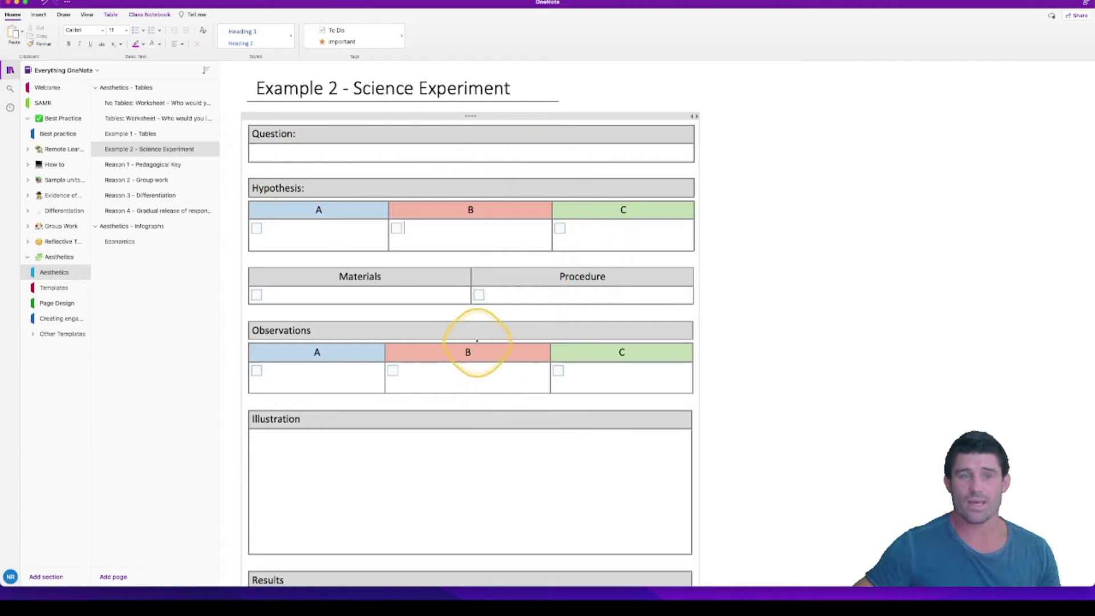
scroll(477, 342, "down", 2)
scroll(476, 342, "down", 8)
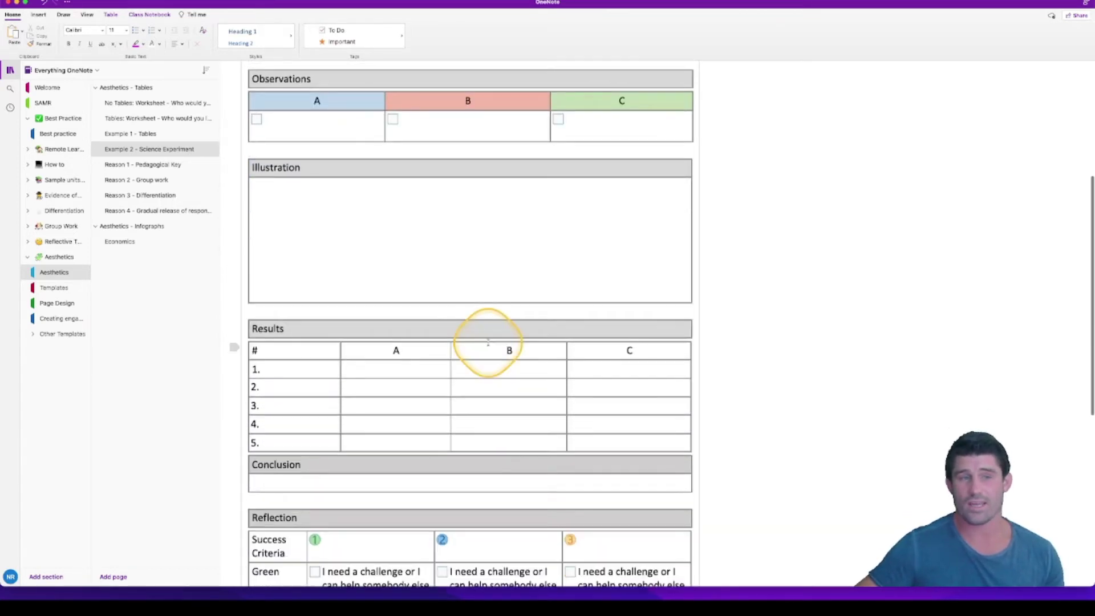
scroll(493, 341, "down", 7)
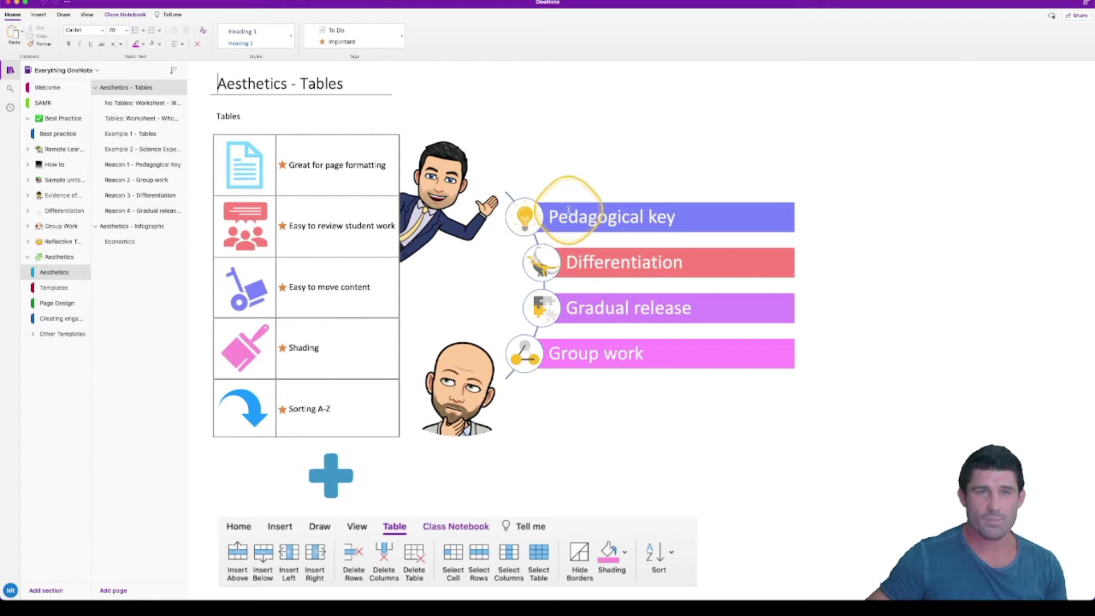
left_click(131, 166)
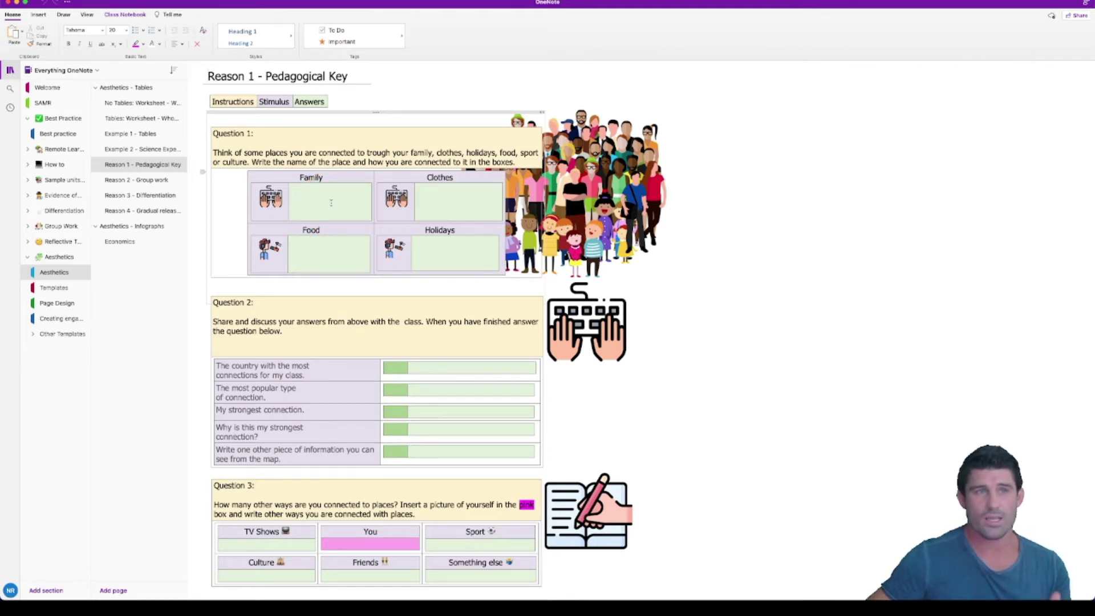
left_click(321, 199)
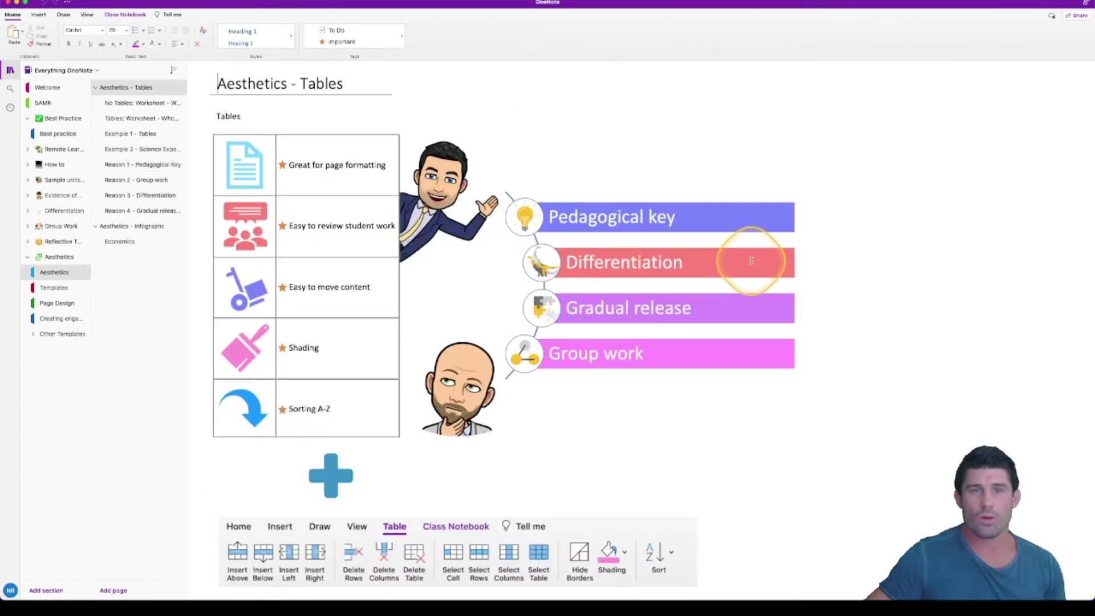
left_click(129, 196)
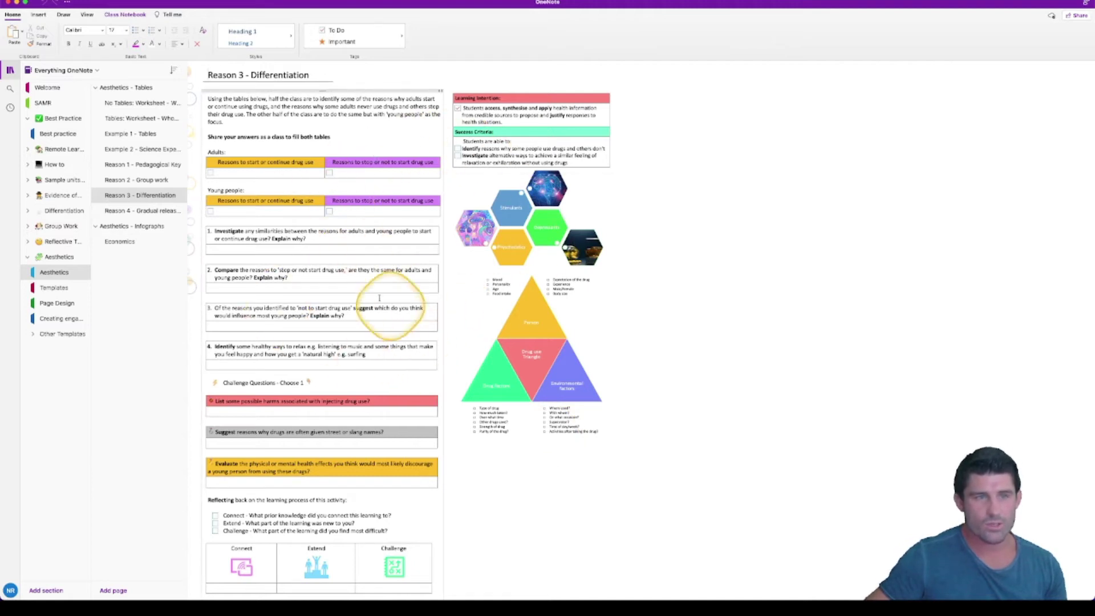
scroll(342, 365, "down", 3)
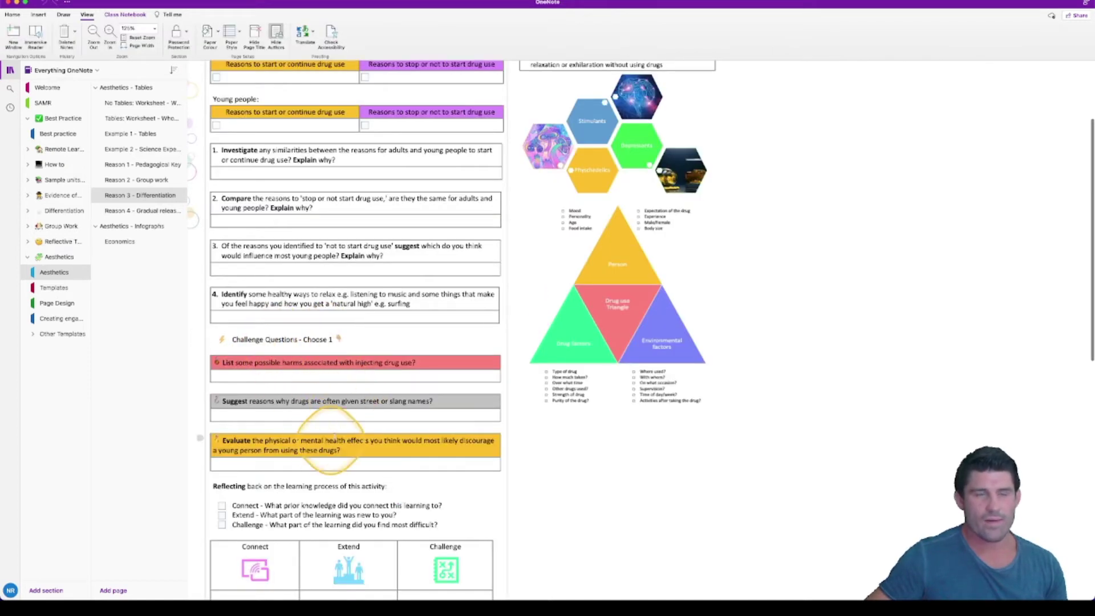
scroll(393, 394, "down", 1)
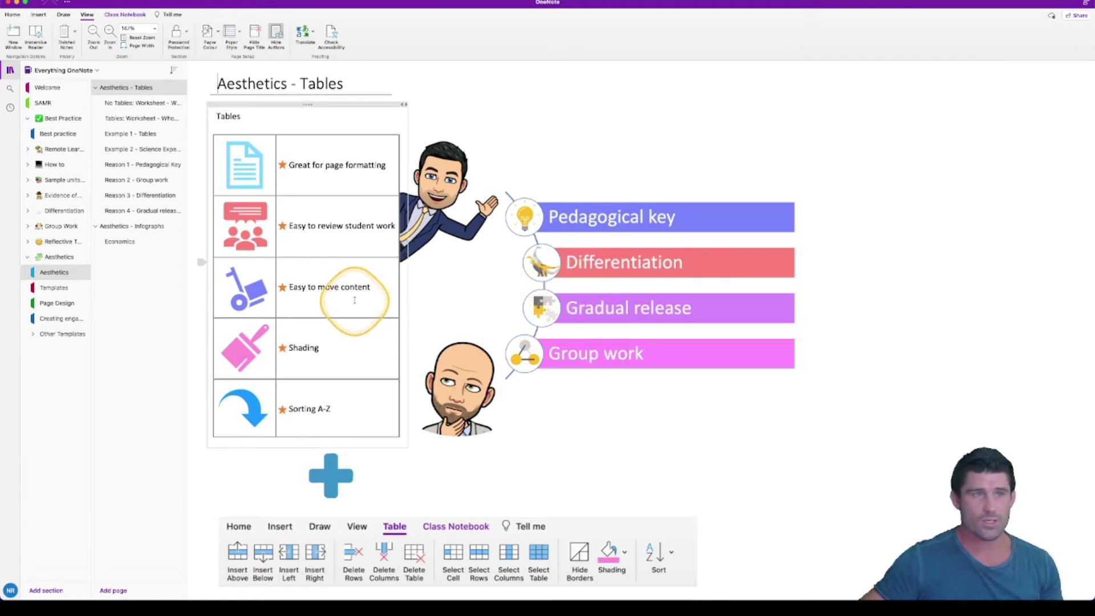
left_click(139, 211)
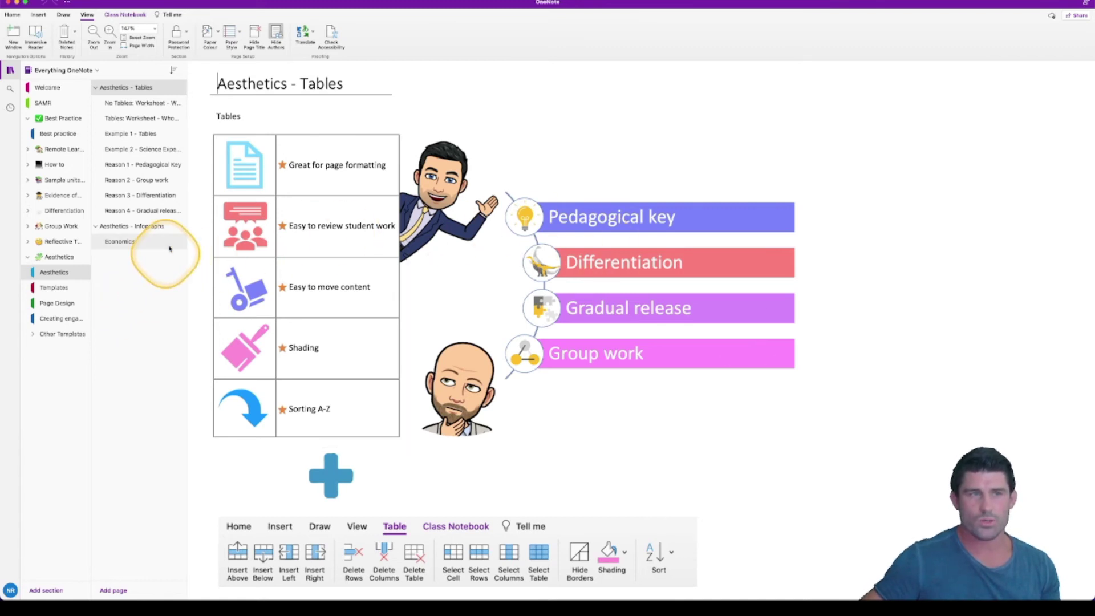
- Open 'Reason 2 - Group work' and scroll past the four dinosaur group tables toward Think/Pair/Square/Share
left_click(138, 181)
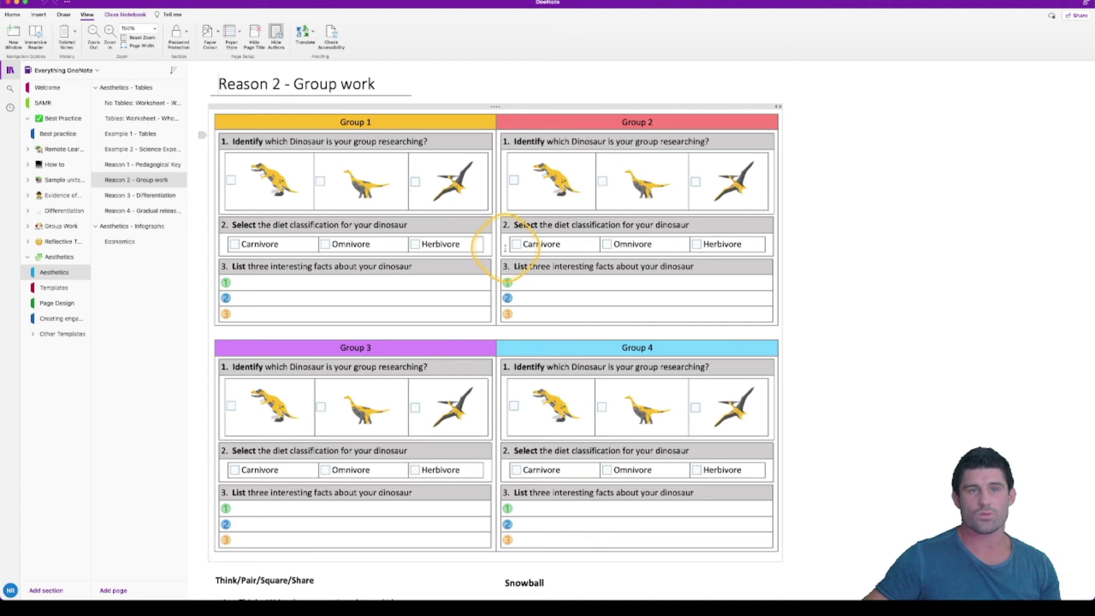
left_click(506, 272)
scroll(499, 291, "down", 5)
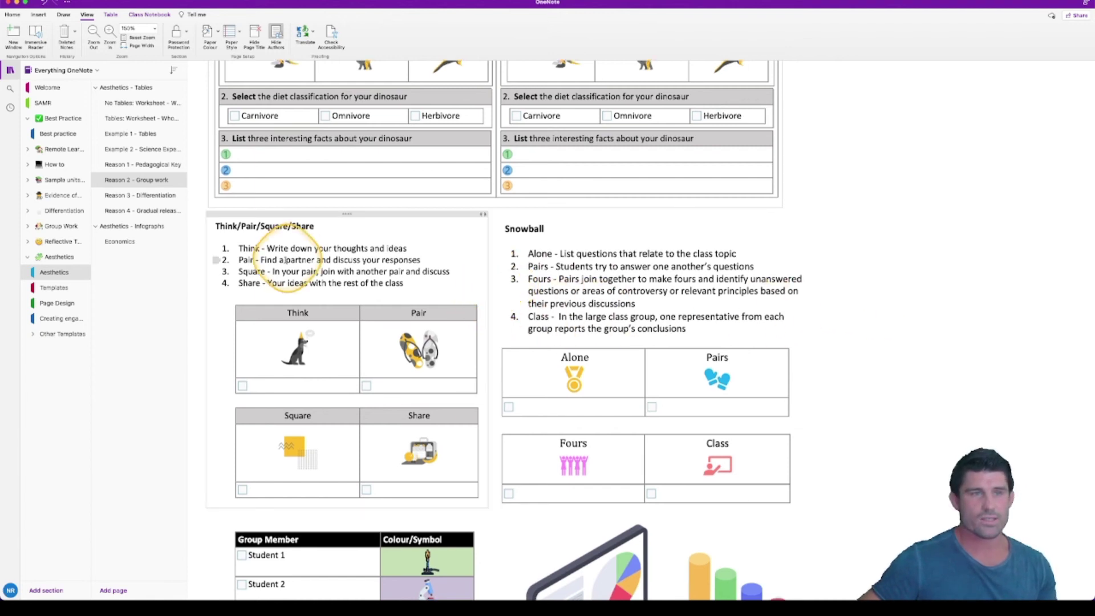
- Scroll through the Group Member table and the colour-coded experiment Question table
scroll(245, 251, "down", 1)
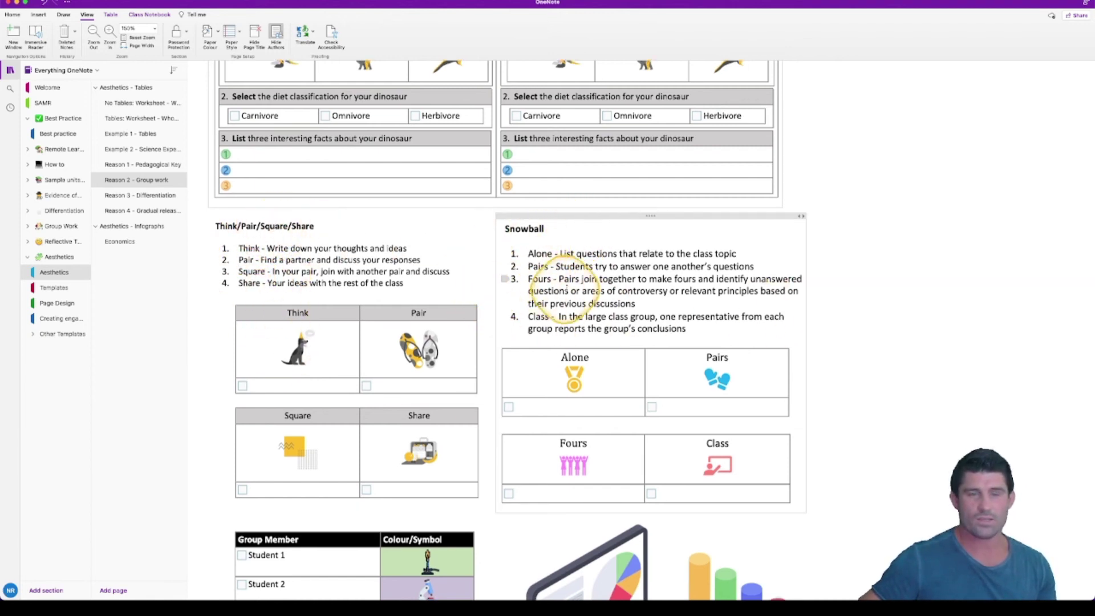
scroll(515, 364, "down", 10)
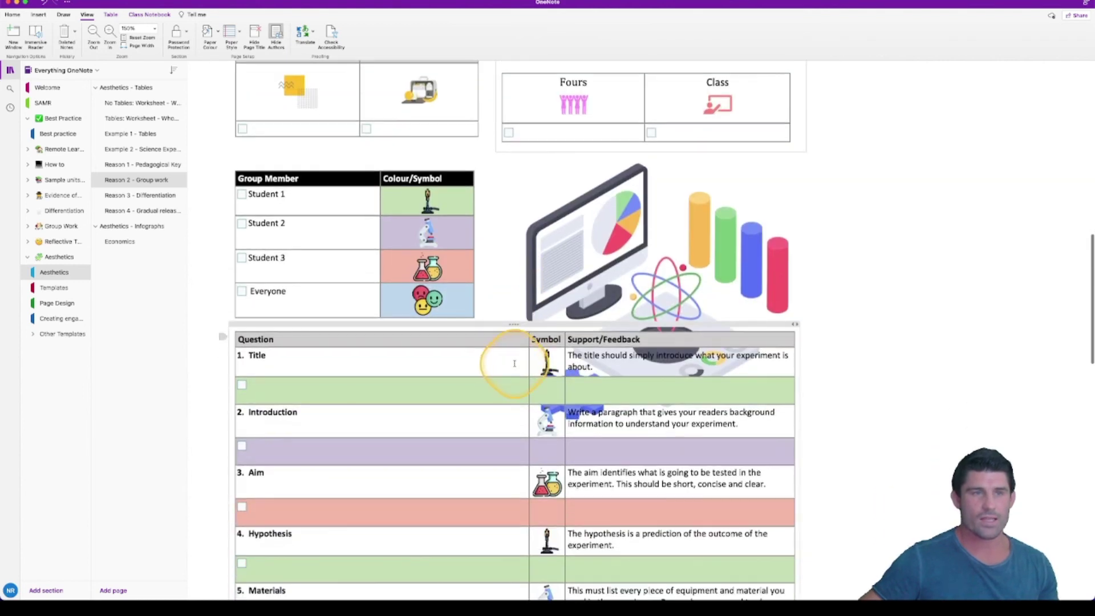
scroll(515, 364, "down", 2)
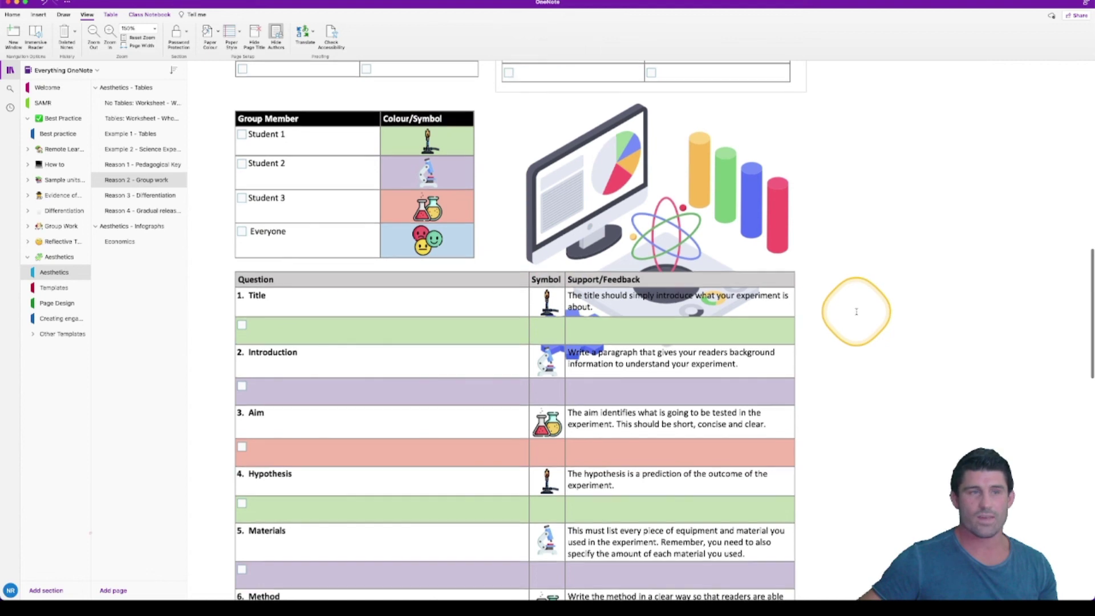
scroll(663, 237, "down", 1)
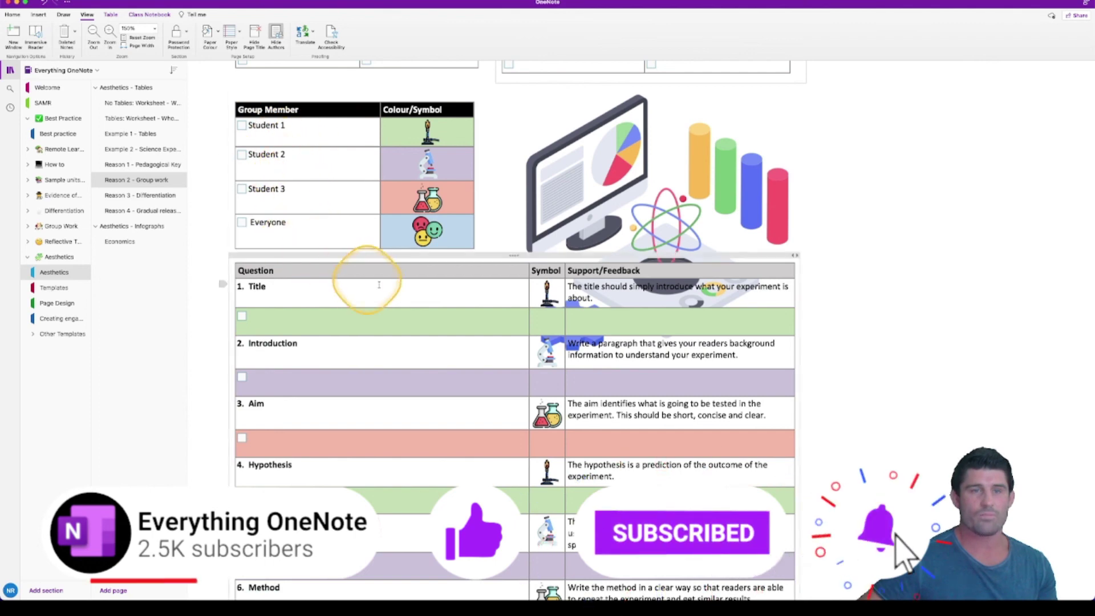
scroll(550, 297, "down", 3)
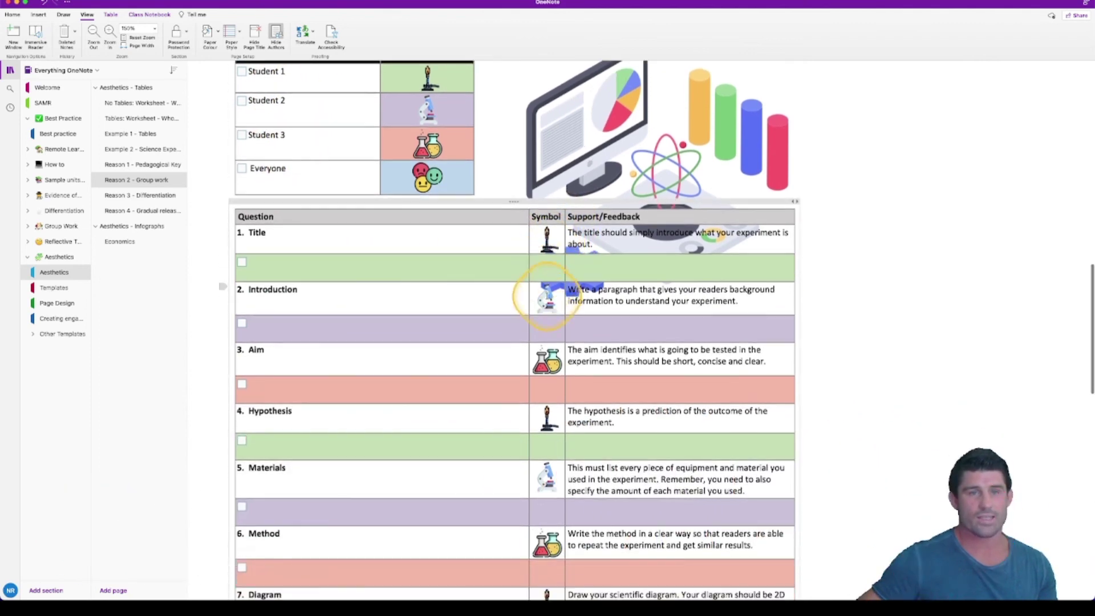
scroll(525, 319, "up", 5)
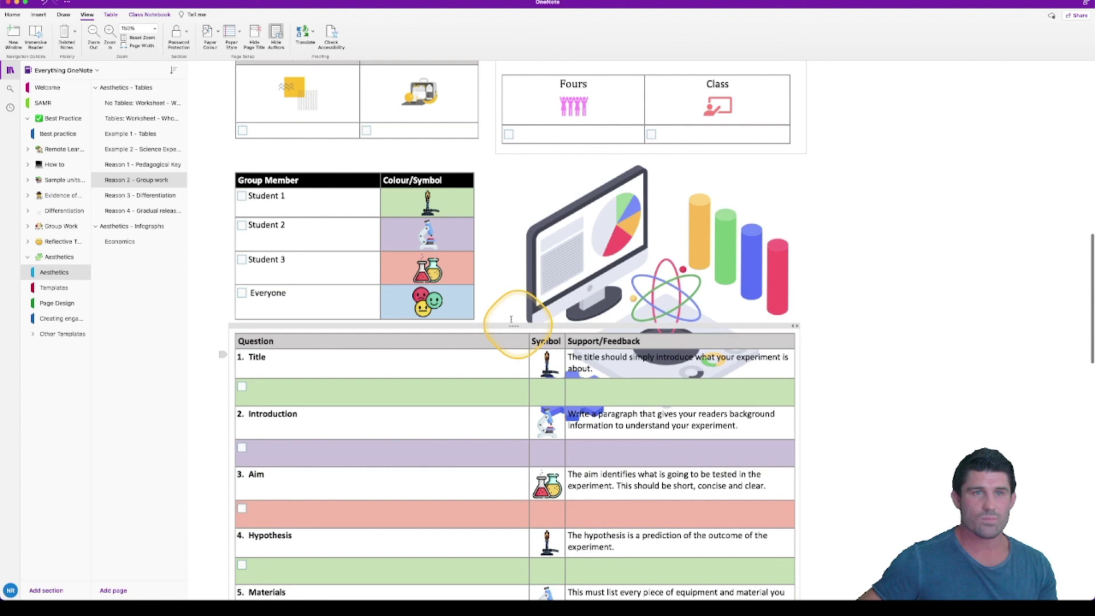
scroll(456, 245, "down", 3)
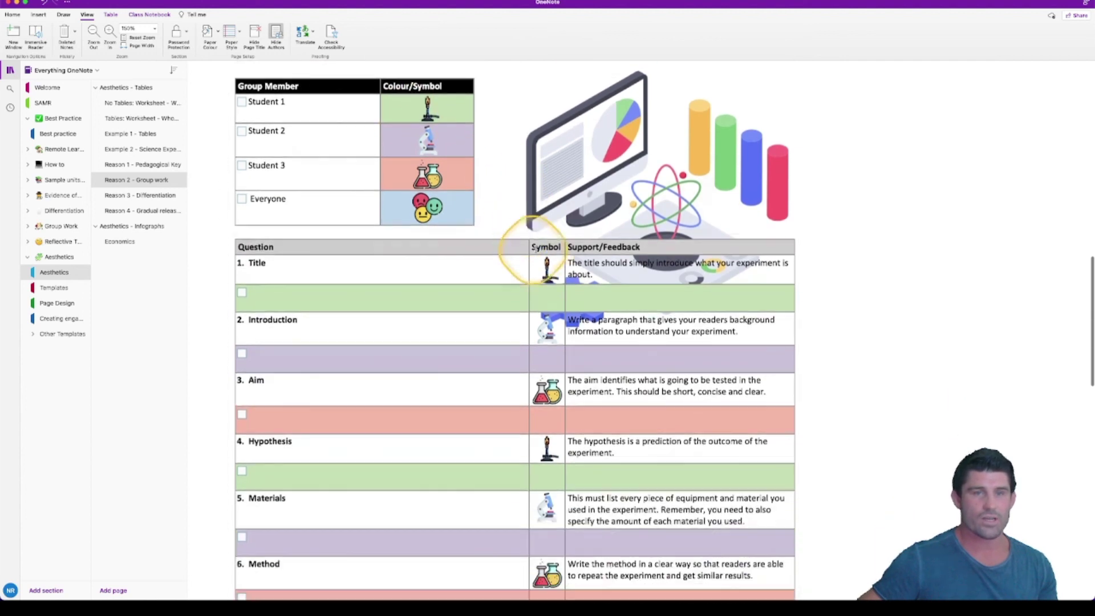